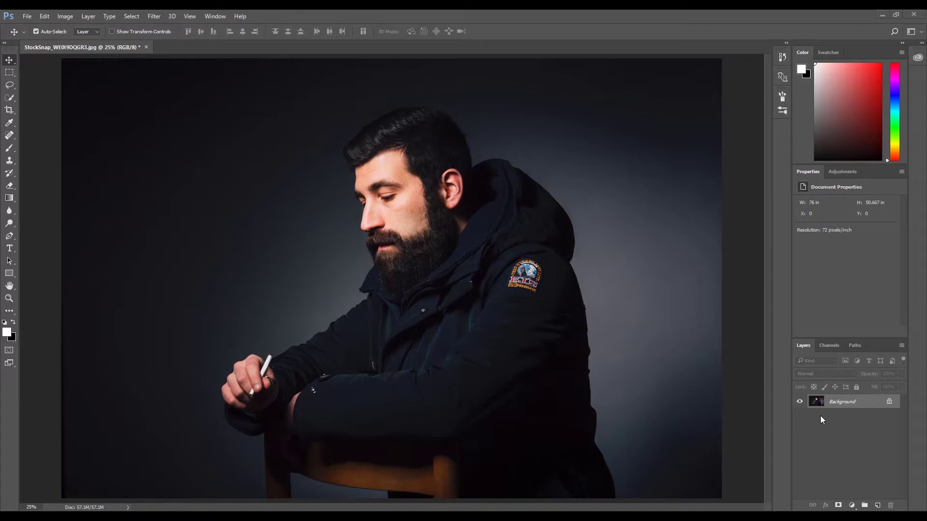
# Convert the locked Background layer into an editable layer renamed 'Main'
pyautogui.doubleClick(835, 404)
pyautogui.press('BackSpace')
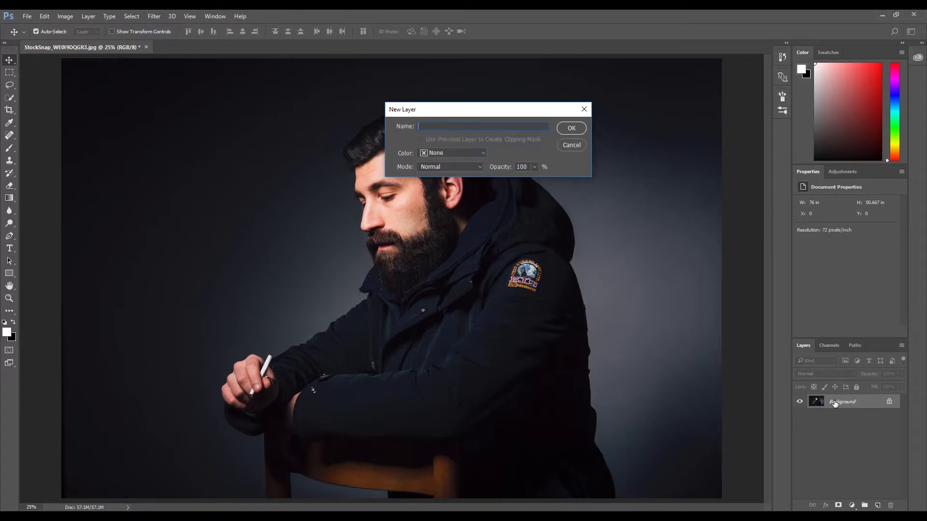
pyautogui.write('Main')
pyautogui.press('Return')
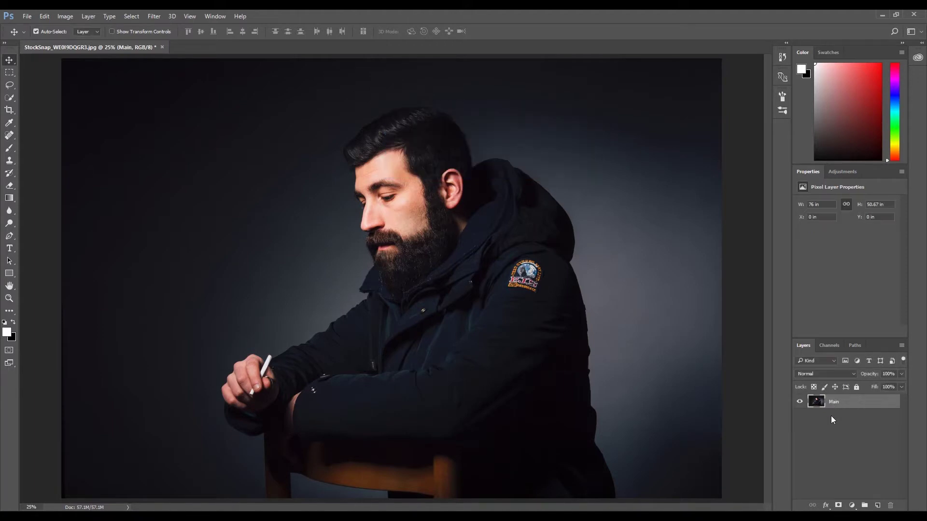
# Add a Solid Color fill layer named 'Paper' in light grey #e7e6e6
pyautogui.click(82, 17)
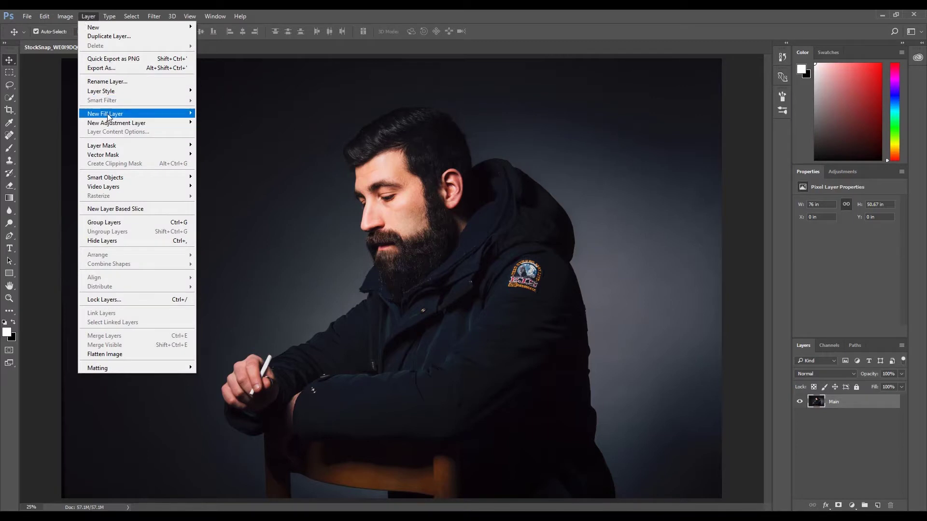
pyautogui.moveTo(170, 116)
pyautogui.click(211, 115)
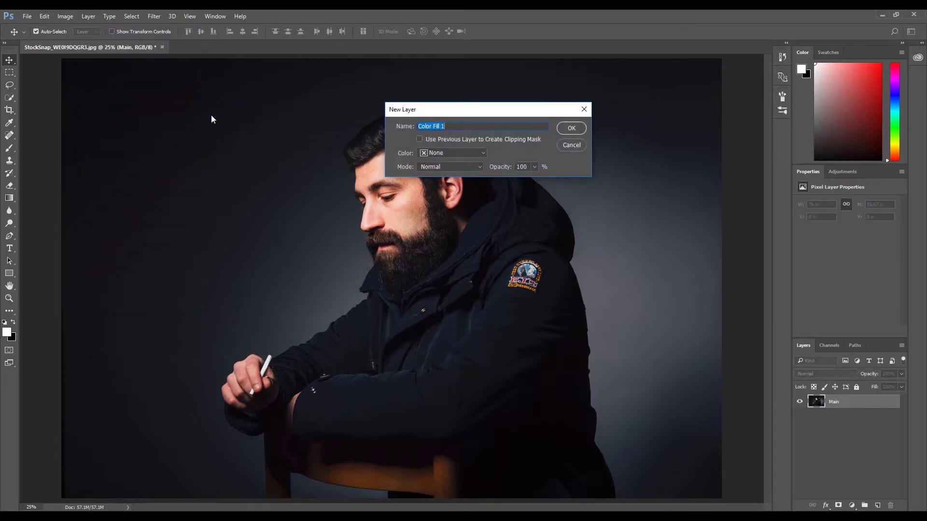
pyautogui.write('Paper')
pyautogui.click(572, 128)
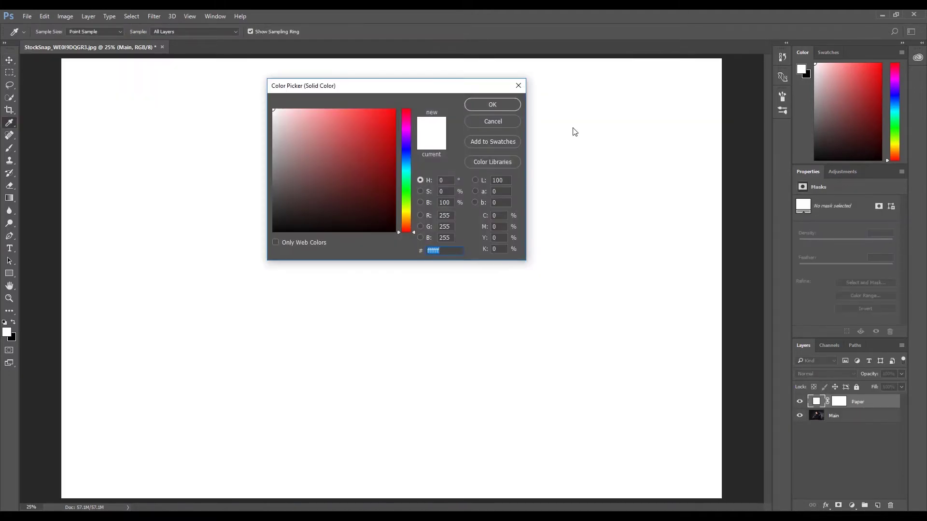
pyautogui.click(273, 120)
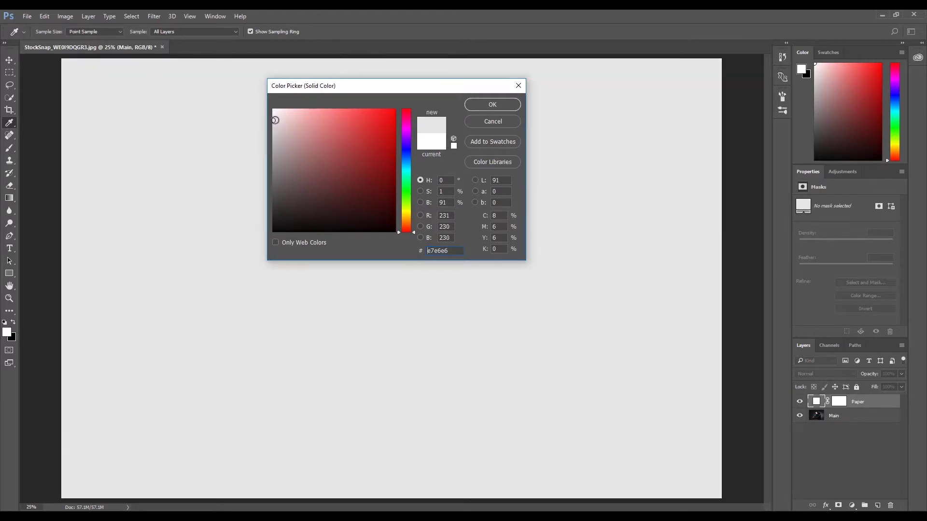
pyautogui.click(482, 108)
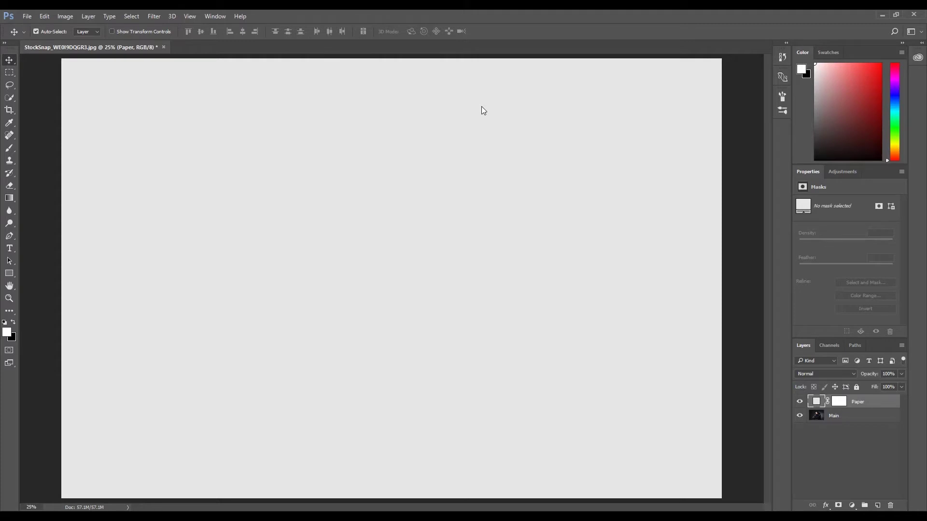
# Add a Pattern fill layer named 'Texture' using the pale paper-grain pattern
pyautogui.click(88, 17)
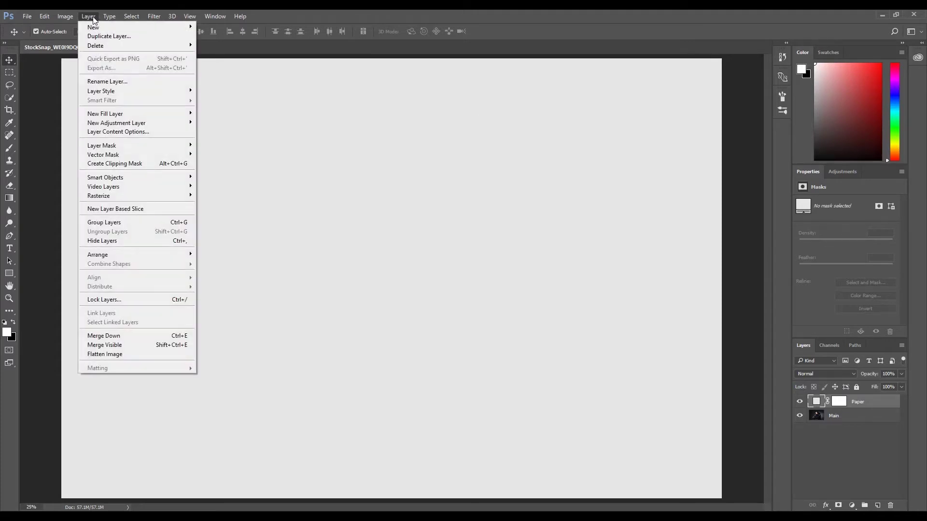
pyautogui.moveTo(99, 113)
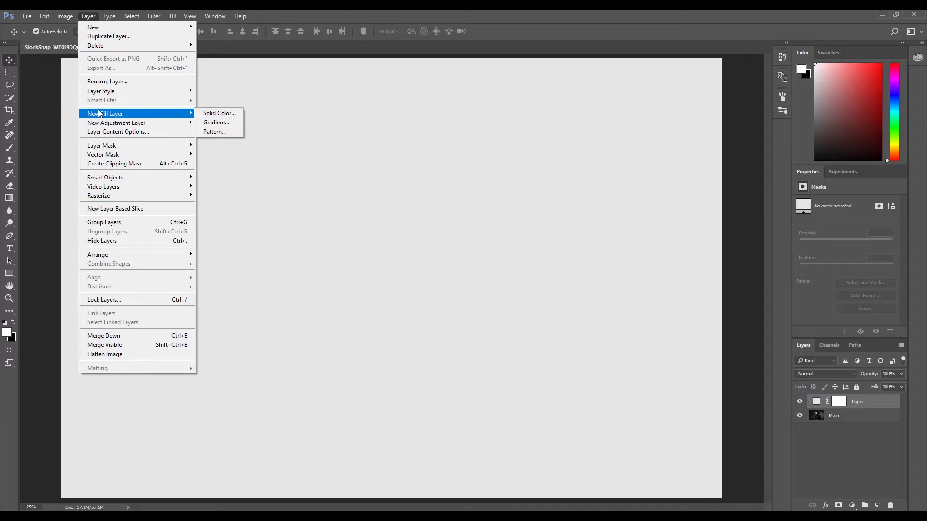
pyautogui.click(222, 132)
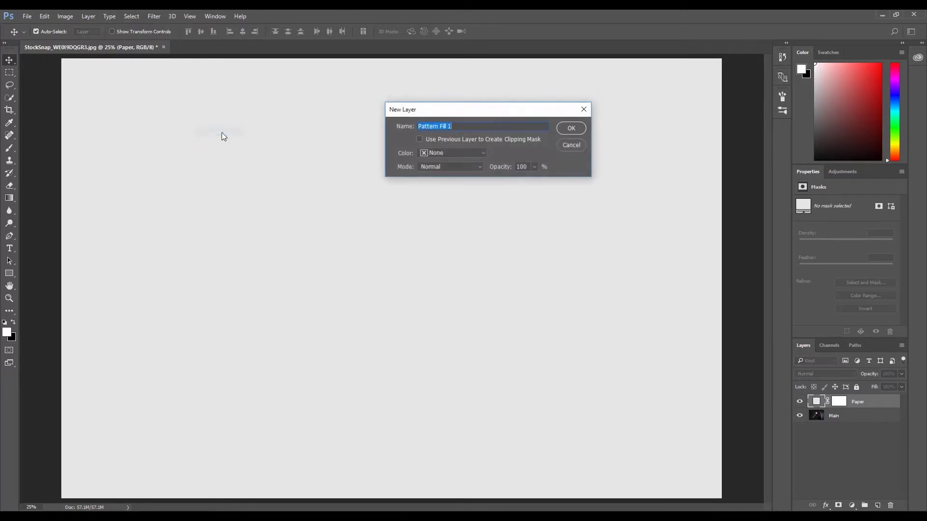
pyautogui.write('T')
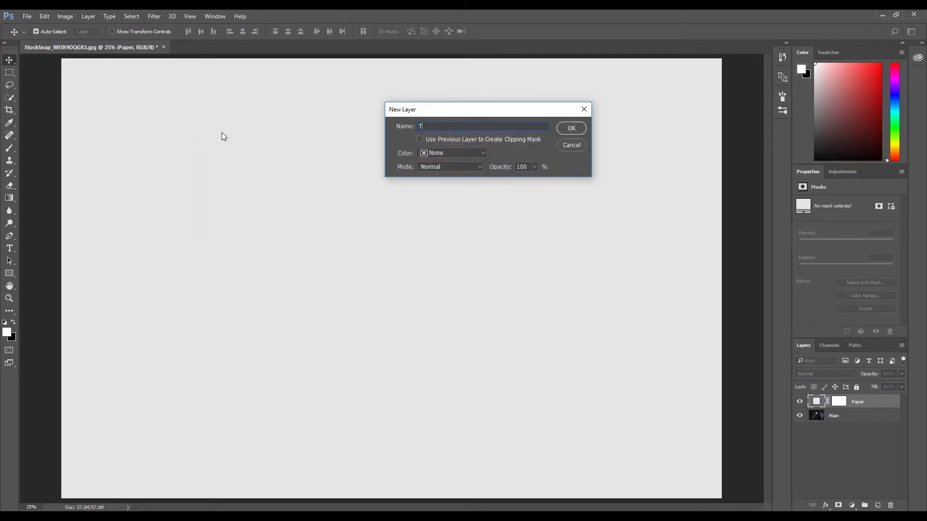
pyautogui.write('exture')
pyautogui.click(569, 129)
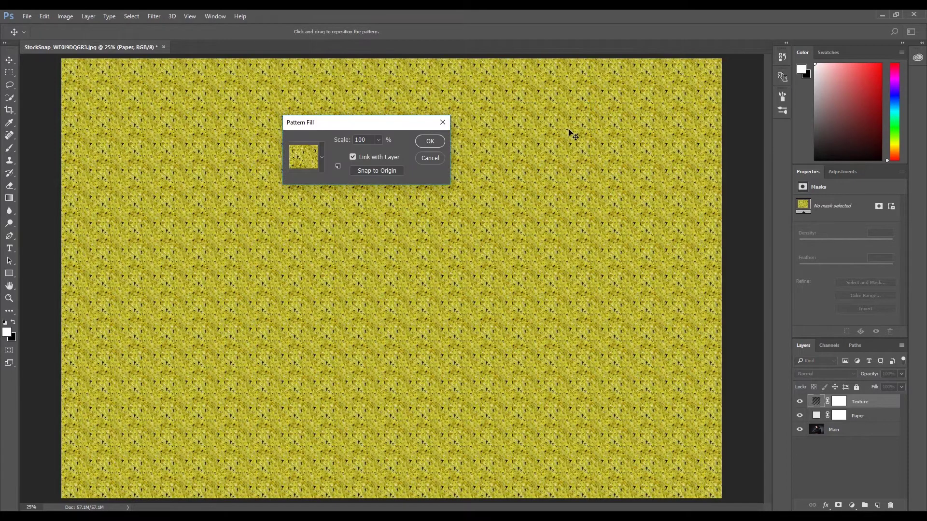
pyautogui.click(321, 156)
pyautogui.click(292, 201)
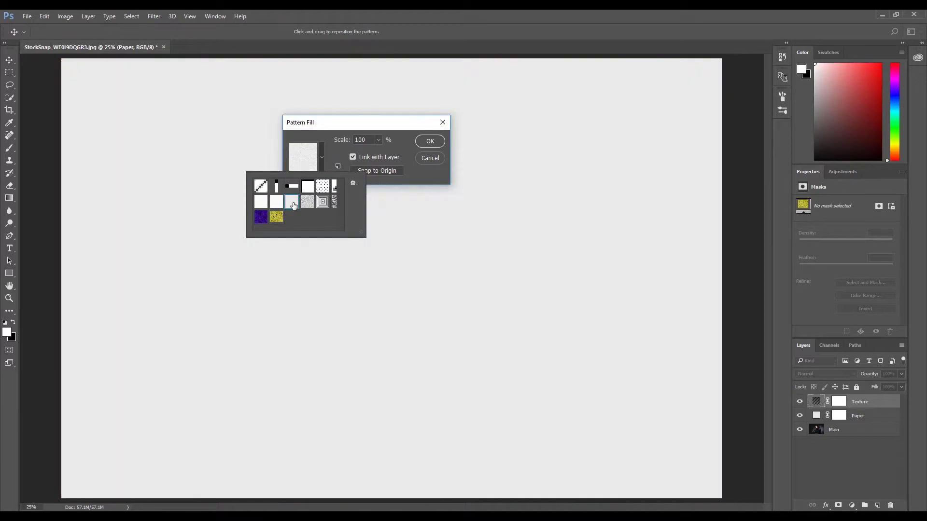
pyautogui.click(420, 141)
pyautogui.click(421, 141)
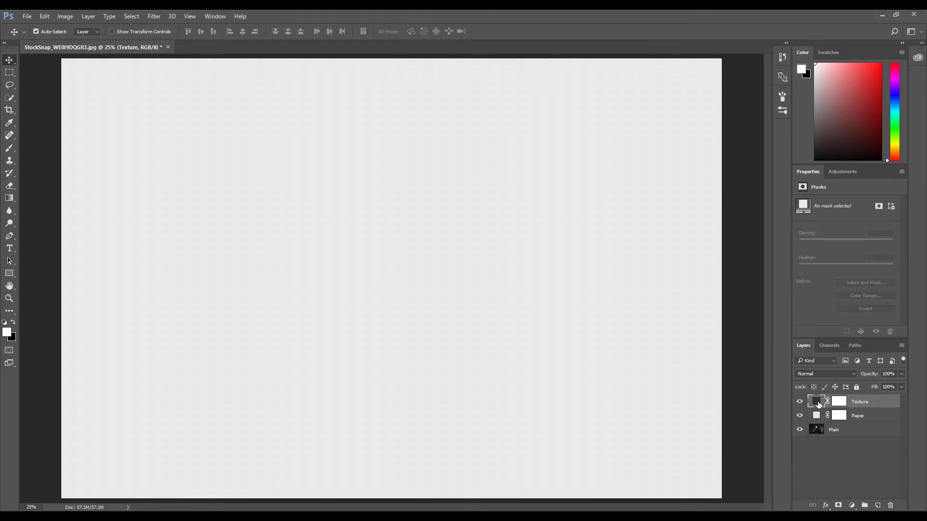
# Set the Texture layer to Multiply at 50% opacity, then select the Main layer
pyautogui.click(887, 374)
pyautogui.write('50')
pyautogui.click(845, 374)
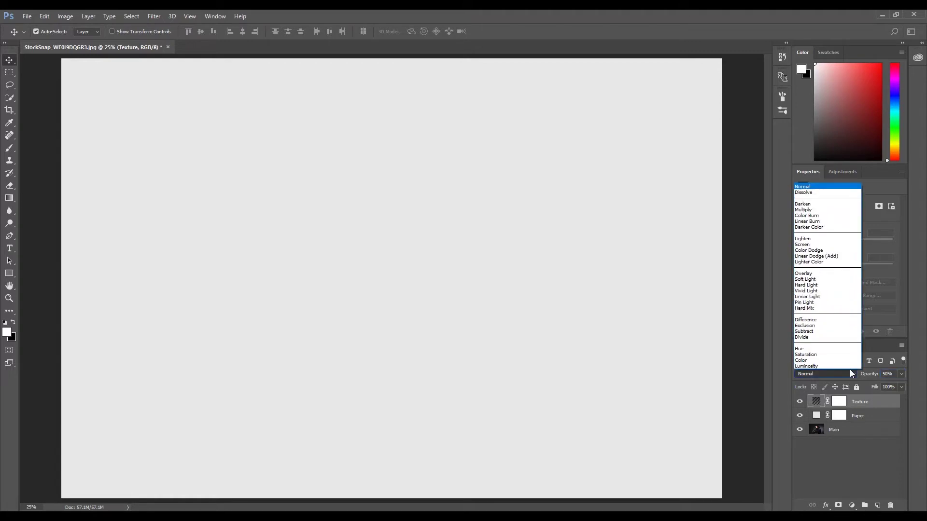
pyautogui.click(815, 210)
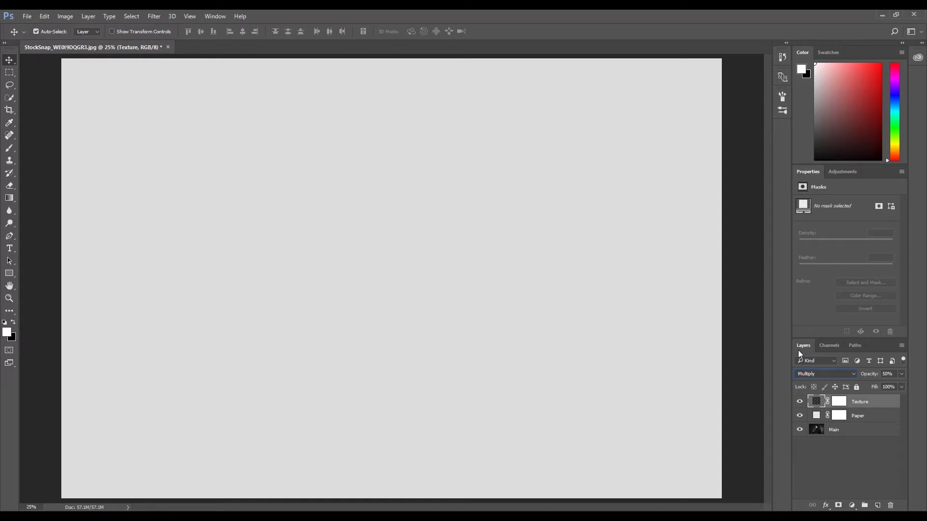
pyautogui.click(818, 431)
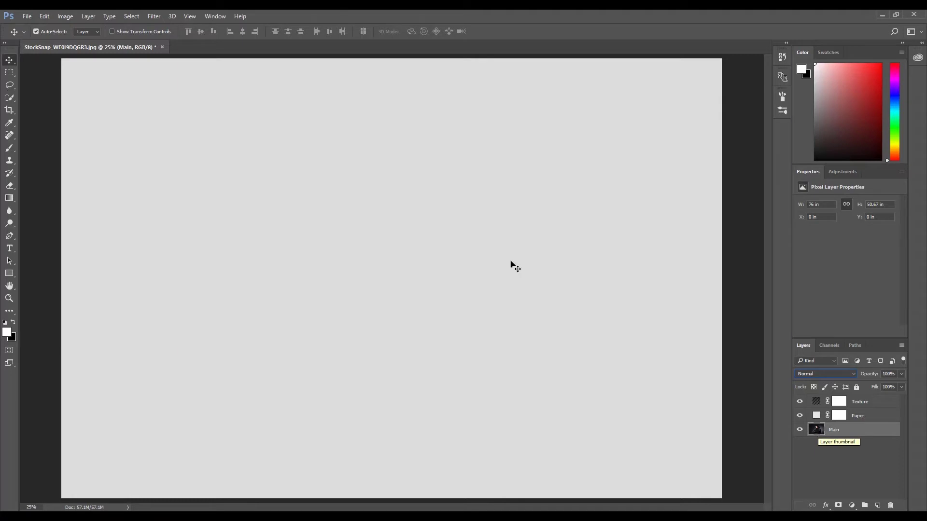
# Duplicate Main as 'Outline' and drag it to the top of the layer stack
pyautogui.click(91, 17)
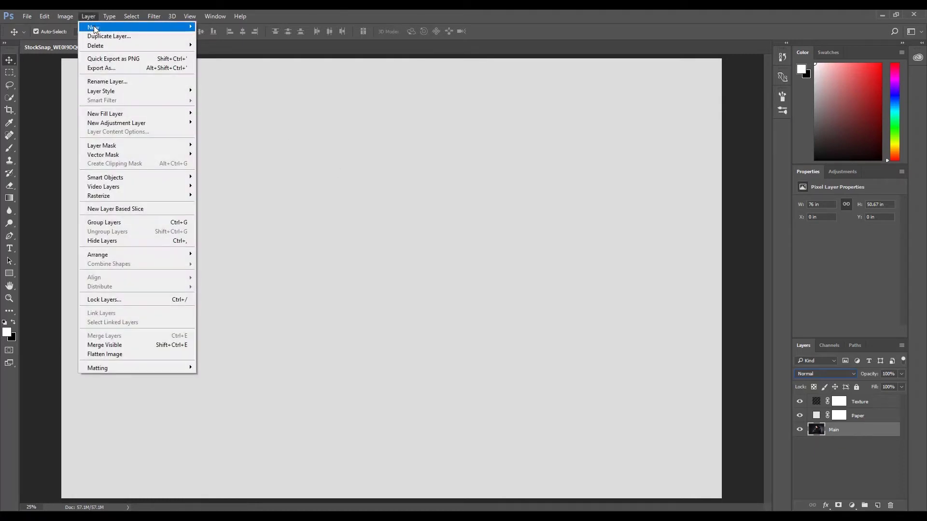
pyautogui.click(97, 36)
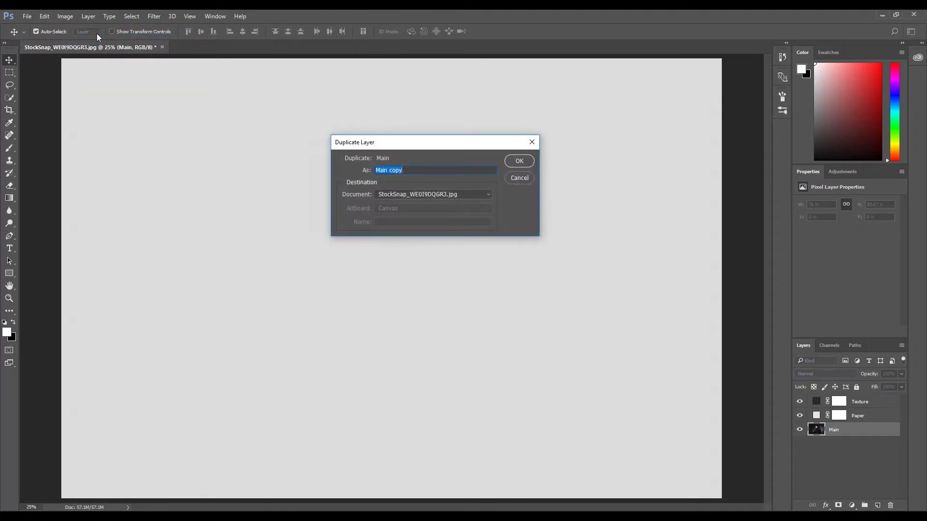
pyautogui.write('Outline')
pyautogui.click(515, 157)
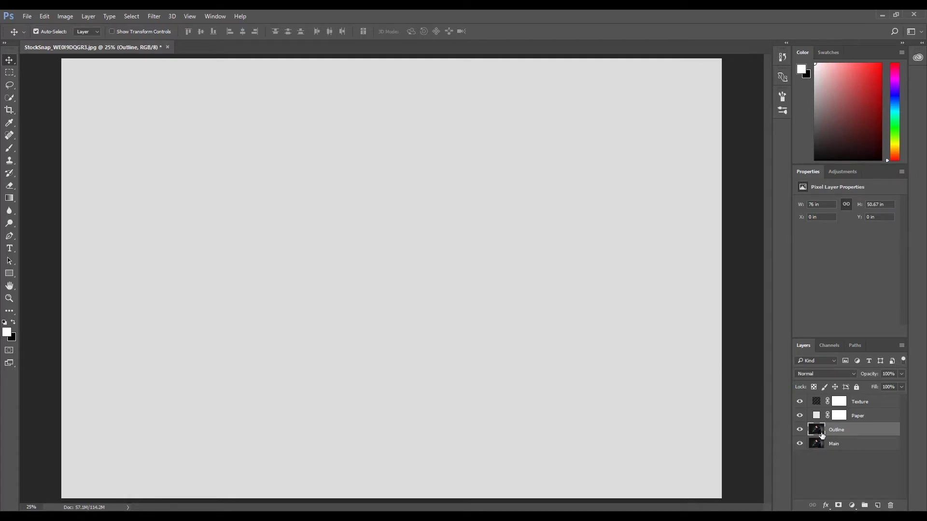
pyautogui.moveTo(822, 436); pyautogui.dragTo(821, 395)
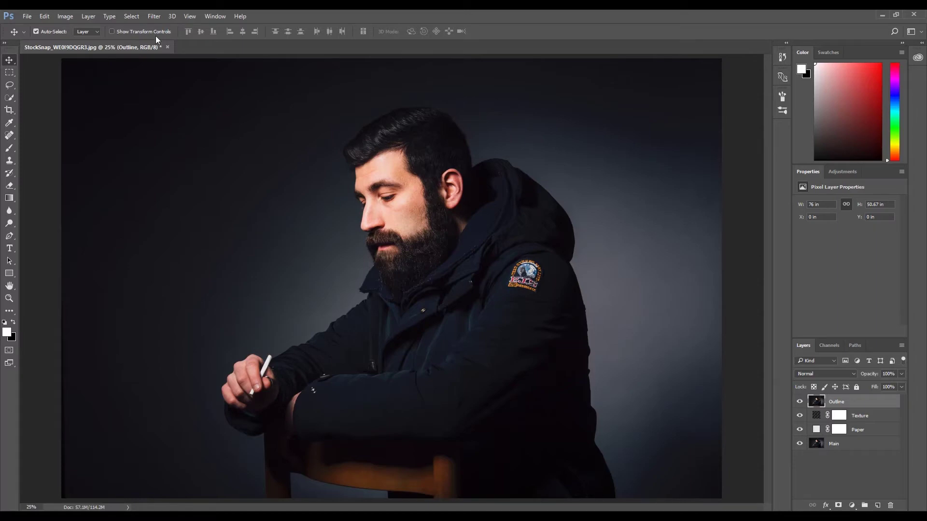
# Open the Filter Gallery for the Outline layer to apply Glowing Edges
pyautogui.click(154, 19)
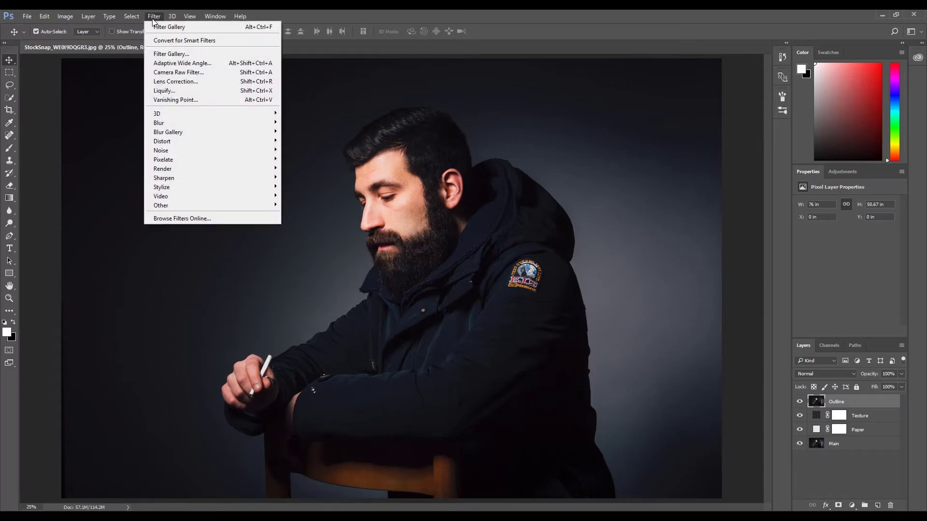
pyautogui.click(163, 54)
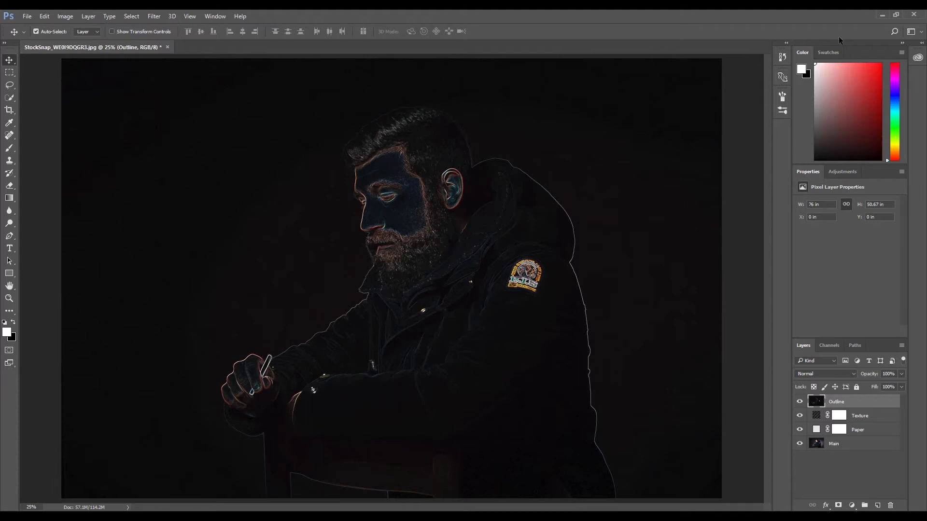
# Invert the Outline layer into light sketch lines, then bring up Image > Adjustments again
pyautogui.click(65, 16)
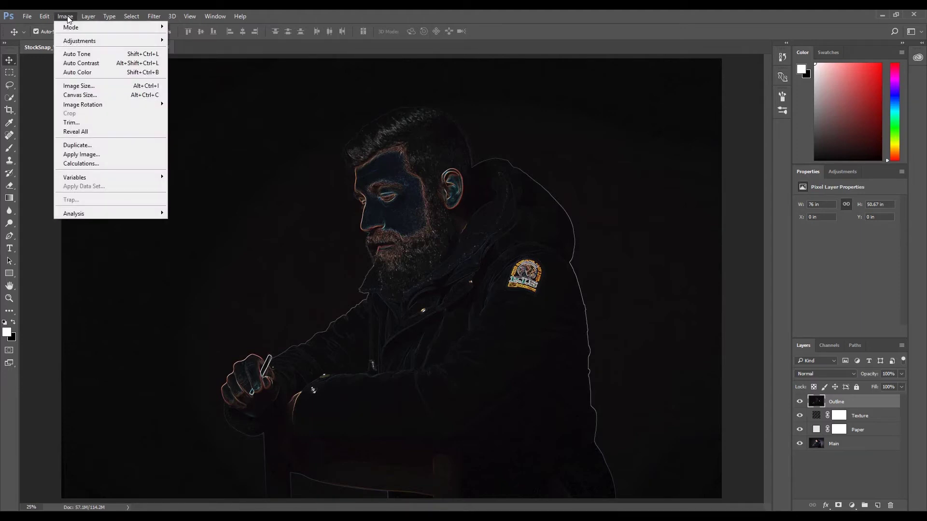
pyautogui.moveTo(74, 45)
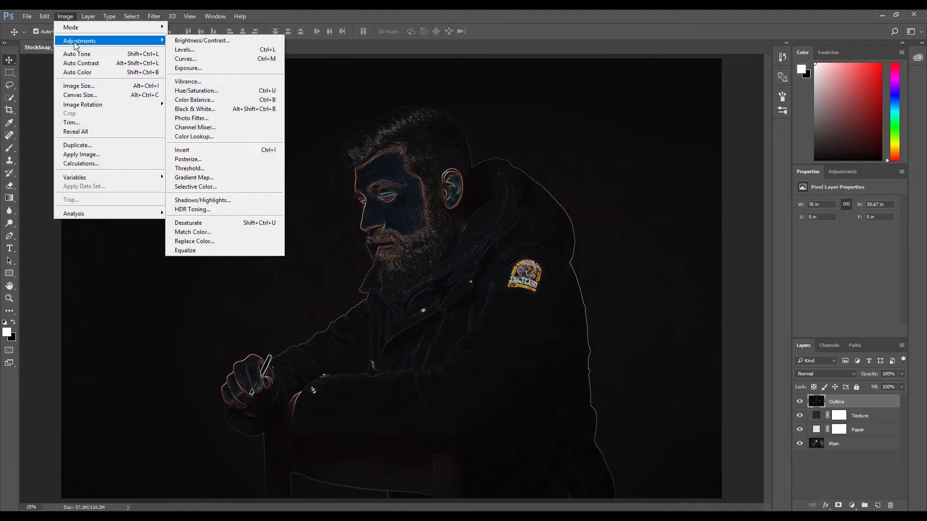
pyautogui.click(202, 151)
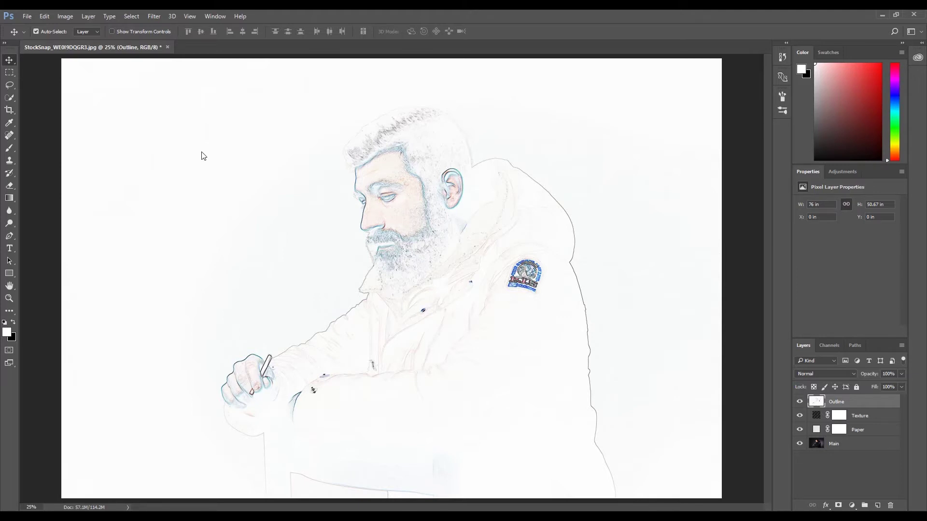
pyautogui.click(66, 18)
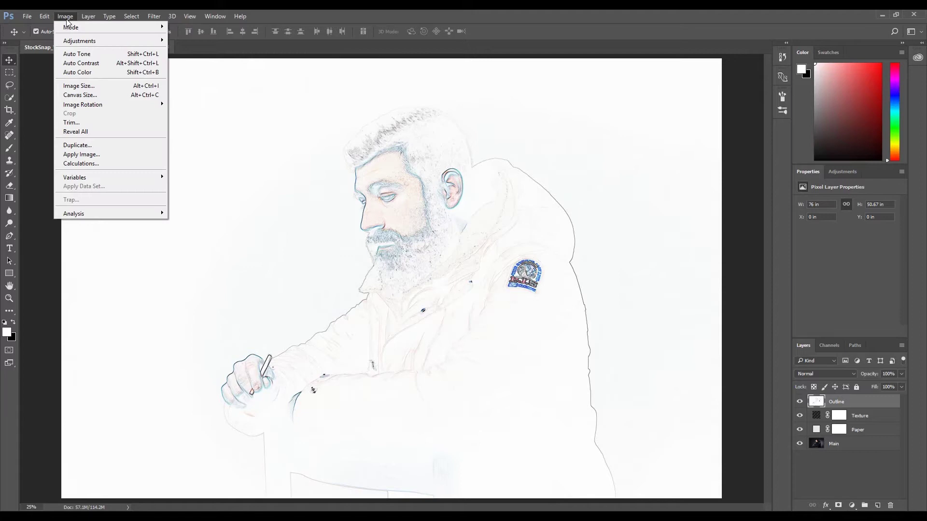
pyautogui.moveTo(73, 42)
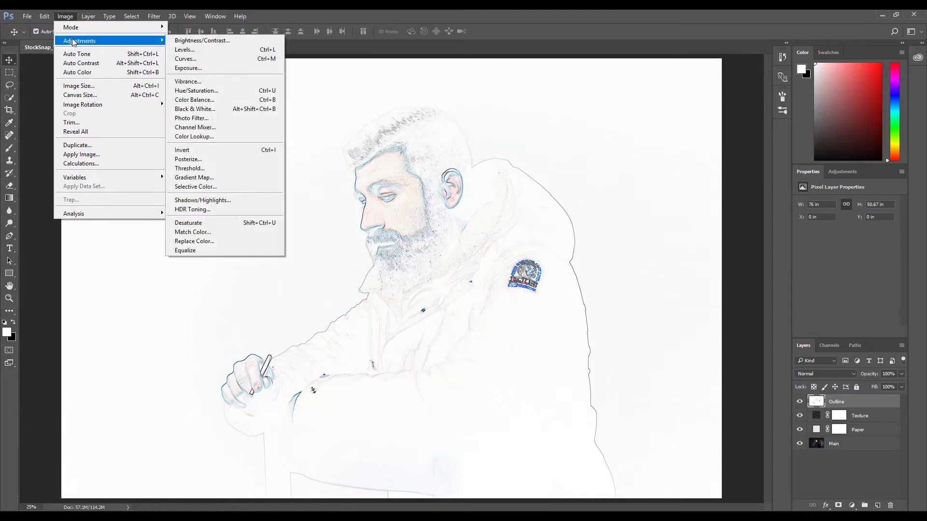
# Desaturate the Outline layer and blend it with Multiply at 50% opacity
pyautogui.click(196, 223)
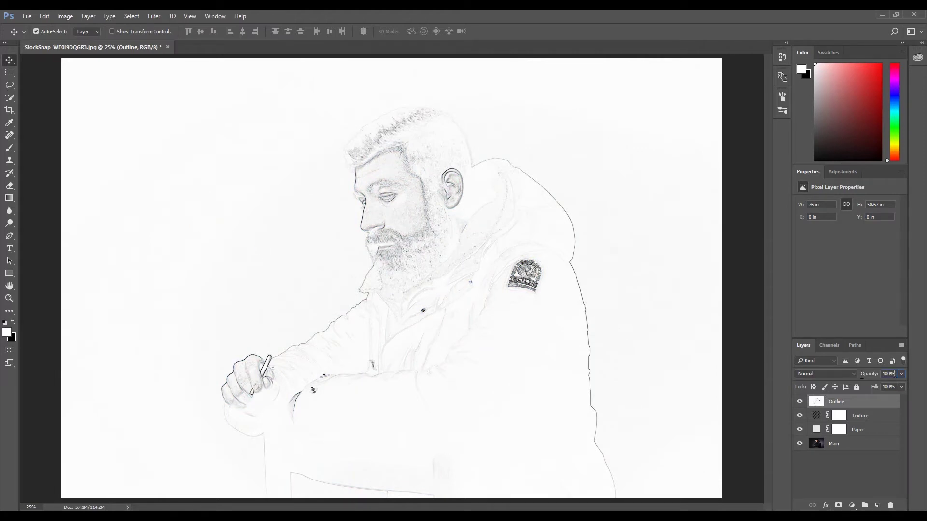
pyautogui.click(893, 374)
pyautogui.write('50')
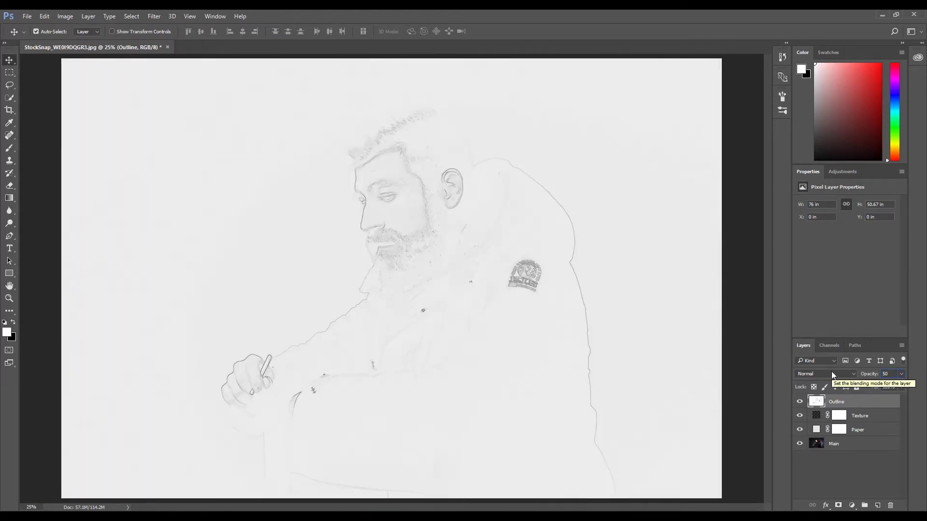
pyautogui.click(832, 373)
pyautogui.click(806, 211)
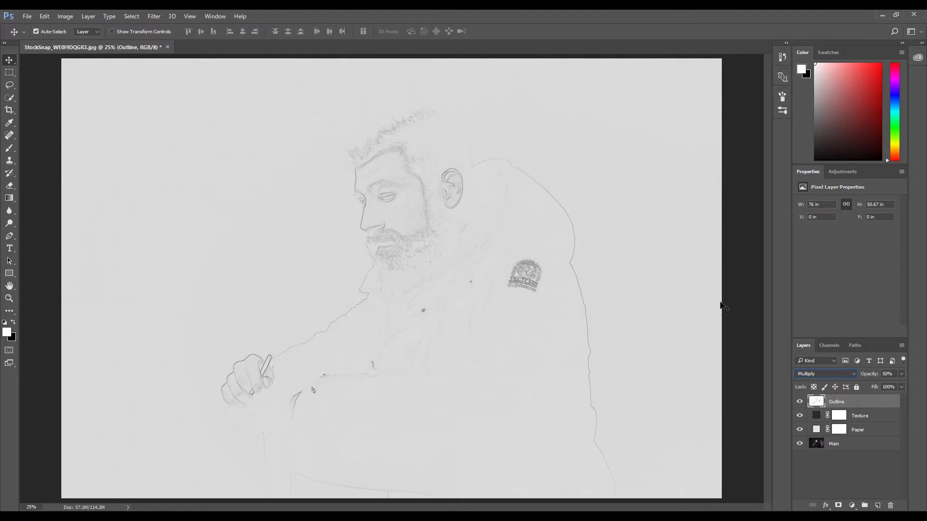
# Duplicate the Main layer as 'Sketch' and drag it above all other layers
pyautogui.click(817, 443)
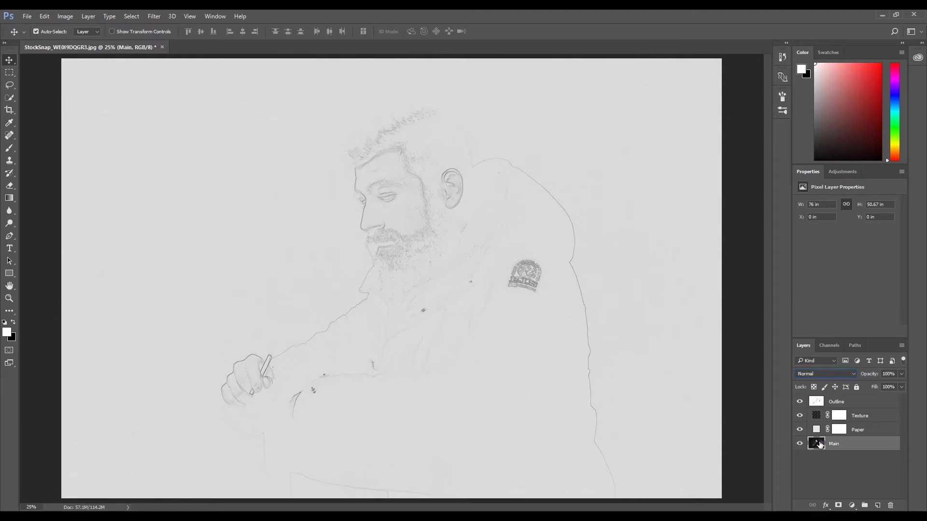
pyautogui.click(91, 18)
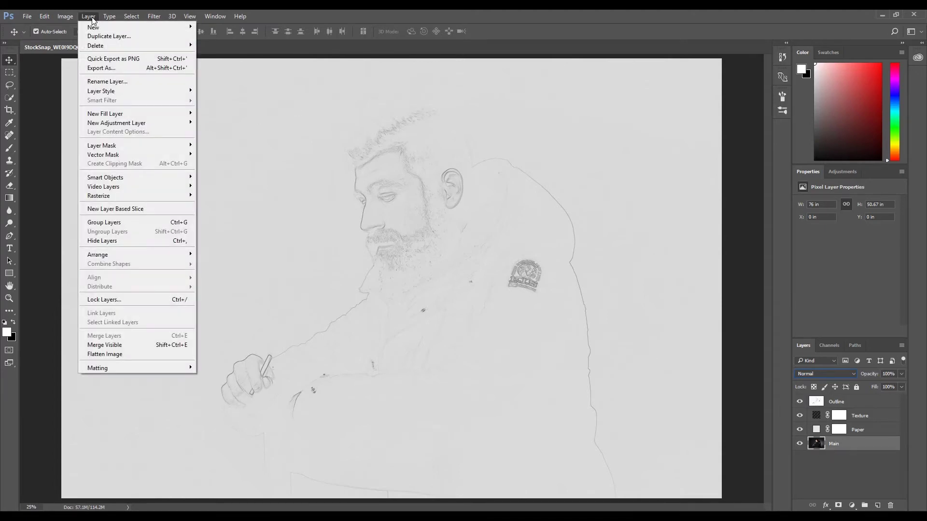
pyautogui.click(92, 35)
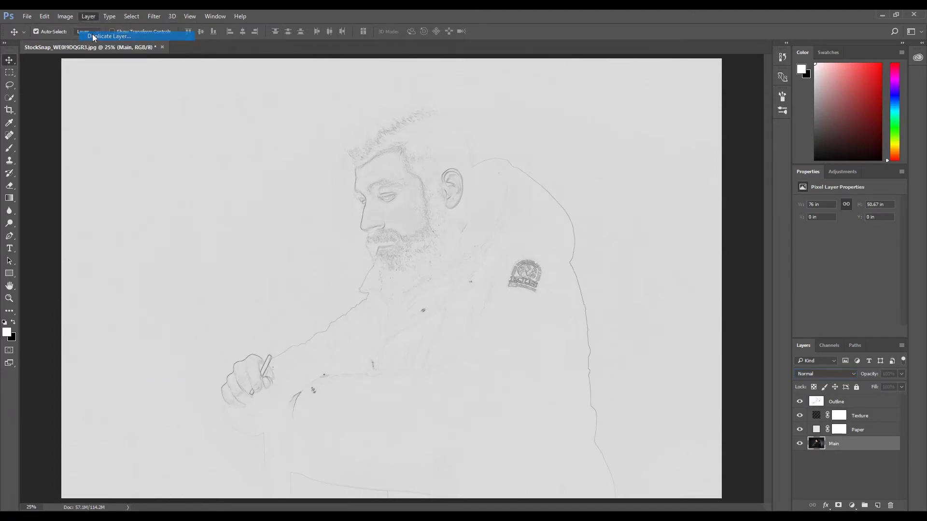
pyautogui.write('Ske')
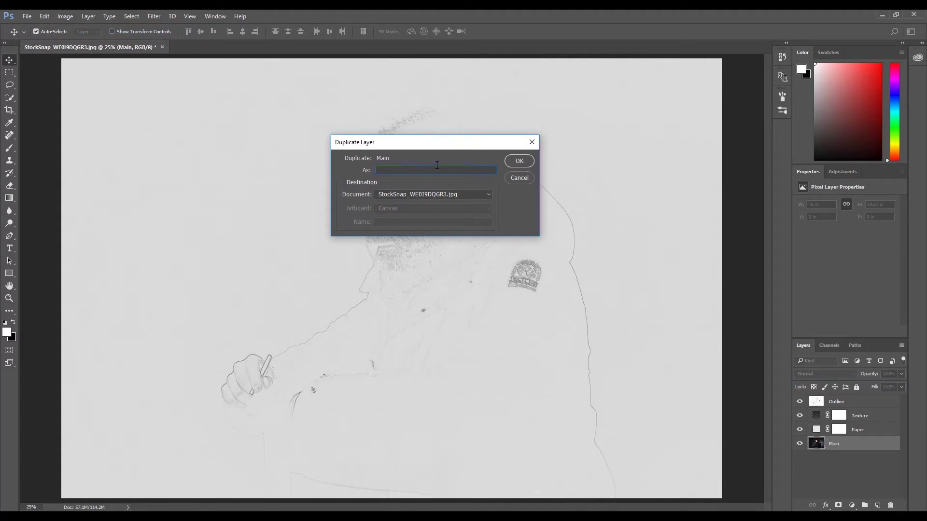
pyautogui.write('tch')
pyautogui.click(518, 161)
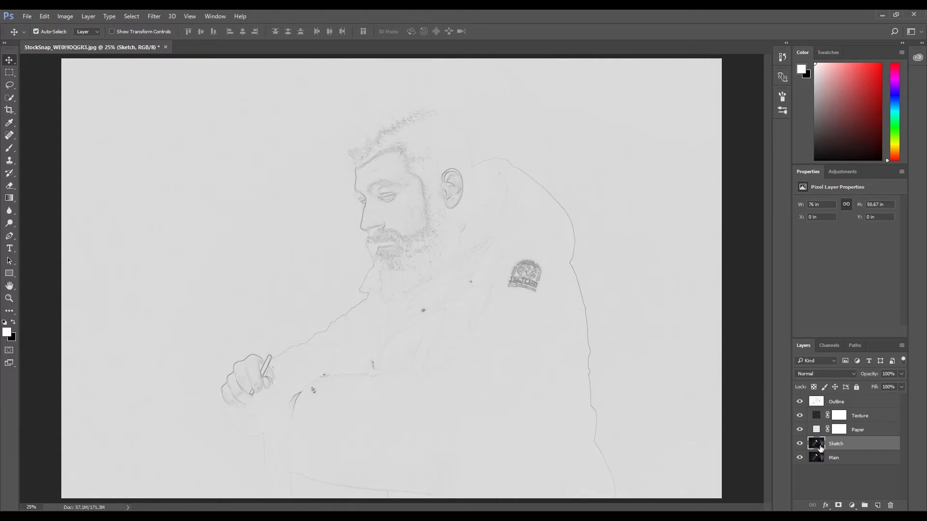
pyautogui.moveTo(821, 447); pyautogui.dragTo(819, 397)
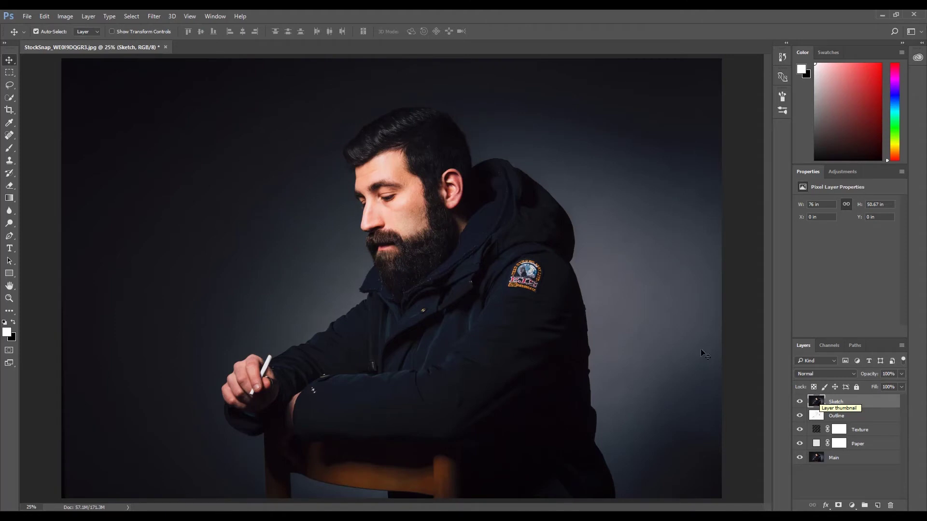
# Apply a Black & White adjustment to Sketch with the High Contrast Blue Filter preset
pyautogui.click(66, 17)
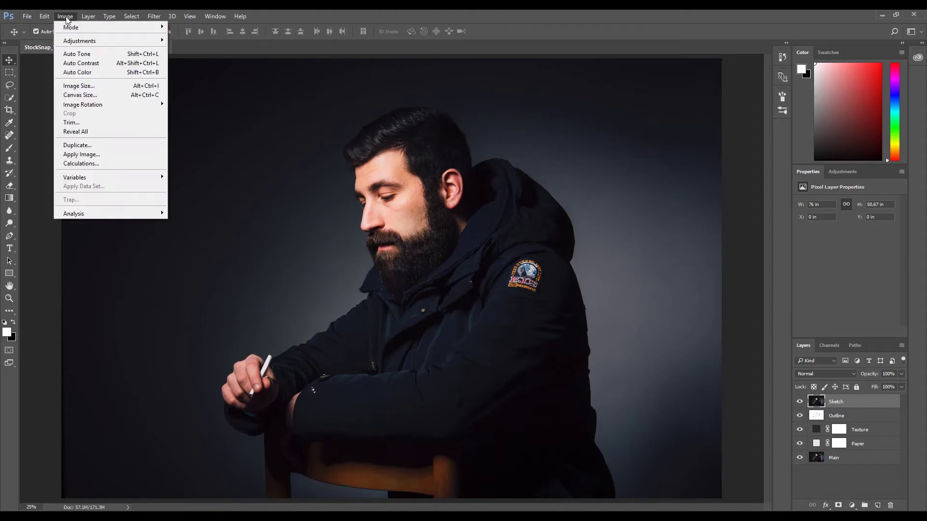
pyautogui.moveTo(72, 42)
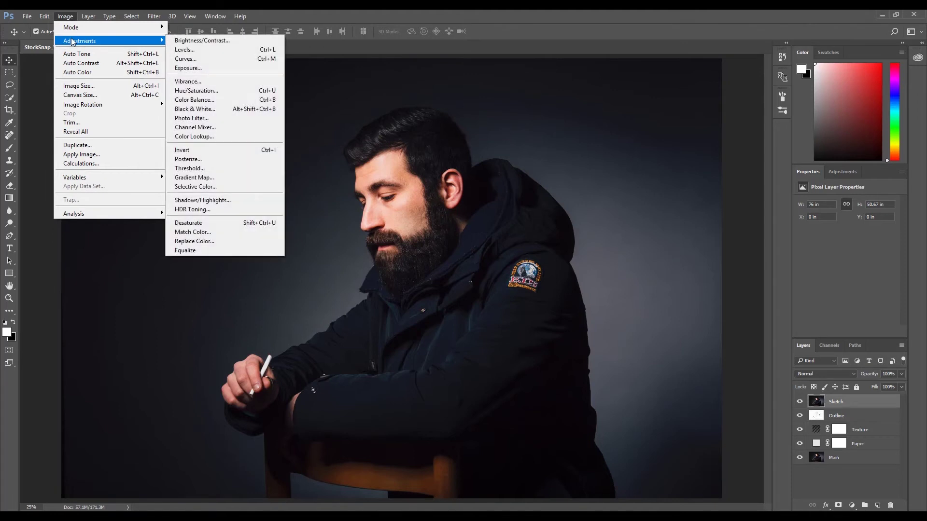
pyautogui.click(196, 110)
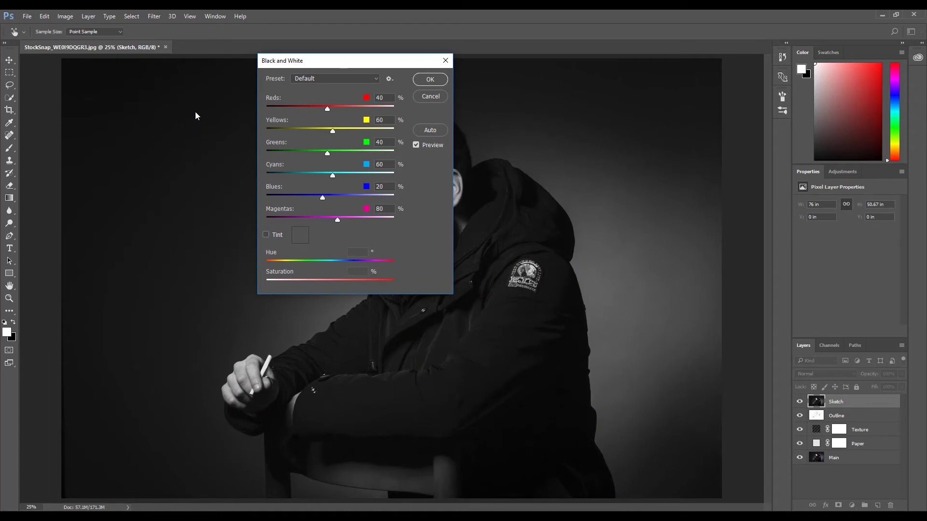
pyautogui.click(333, 78)
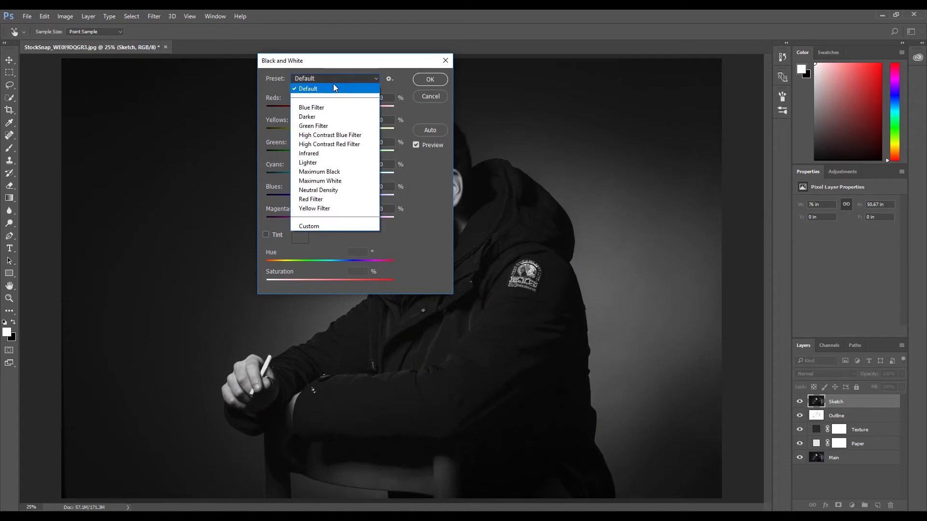
pyautogui.click(335, 136)
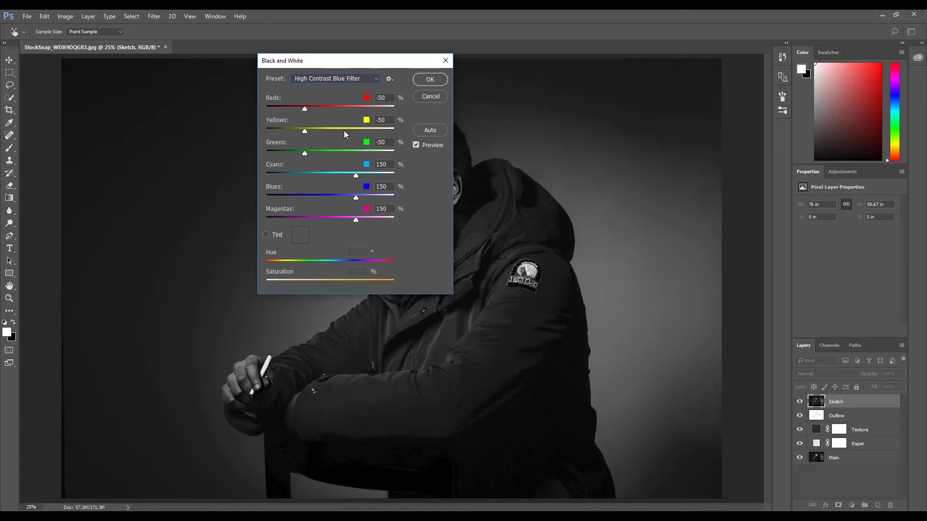
pyautogui.click(421, 84)
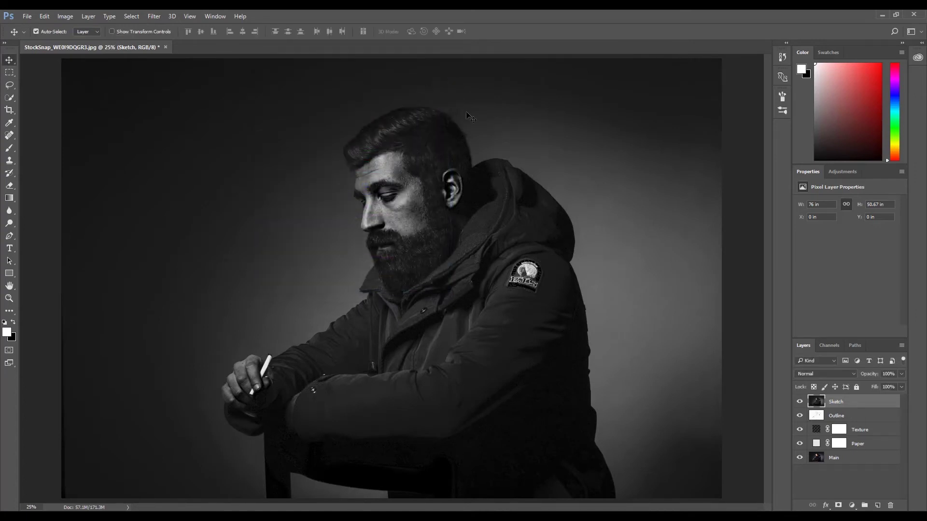
# Add an inverted black mask to the Sketch layer so the outline drawing shows again
pyautogui.click(839, 505)
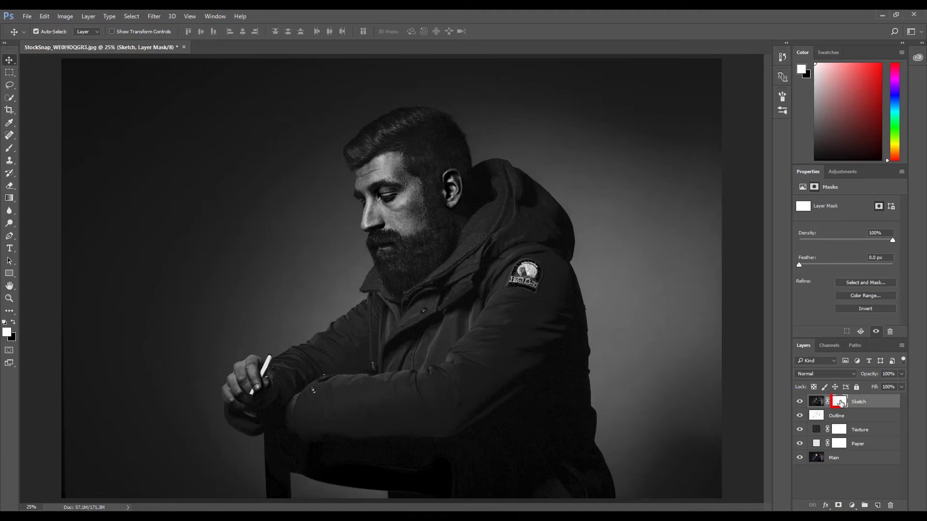
pyautogui.hotkey('ctrl', 'i')
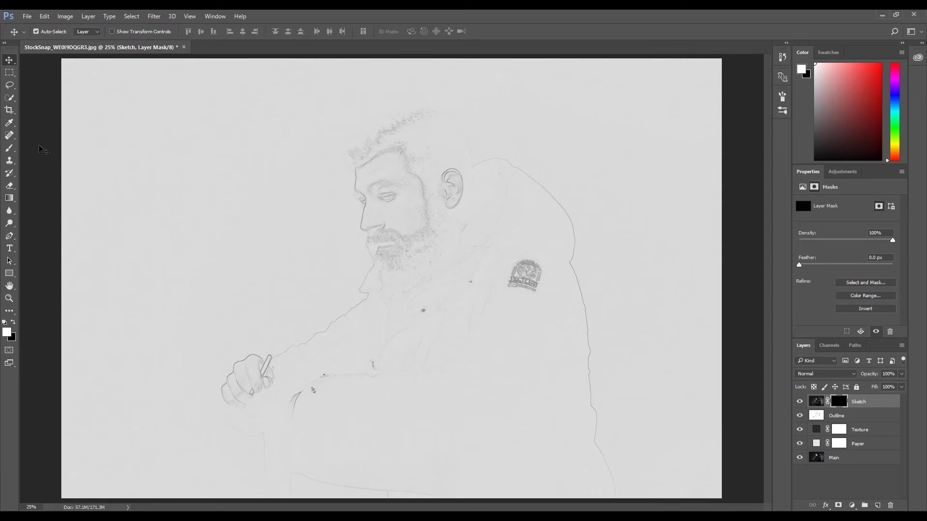
# Choose the Brush tool with a 300 px Flat Curve Thin Stiff Bristles tip
pyautogui.click(12, 150)
pyautogui.click(50, 31)
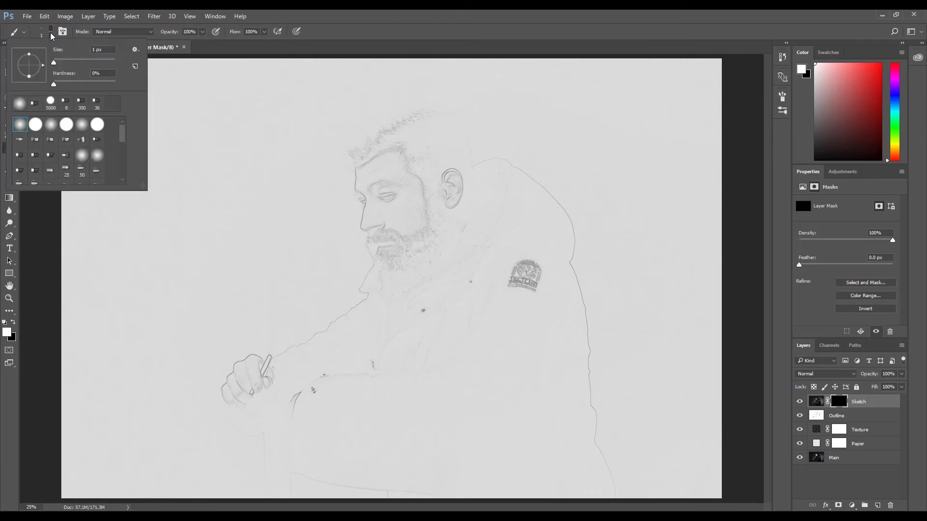
pyautogui.write('300')
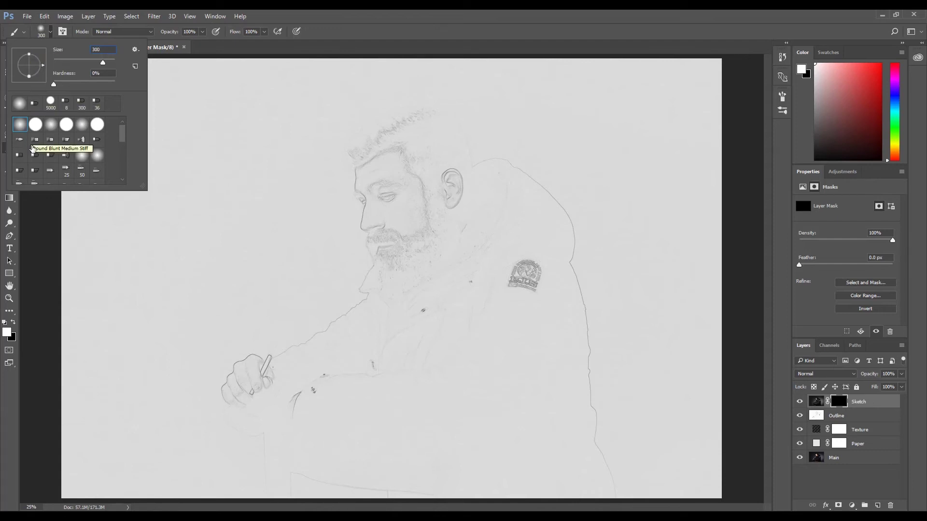
pyautogui.click(38, 156)
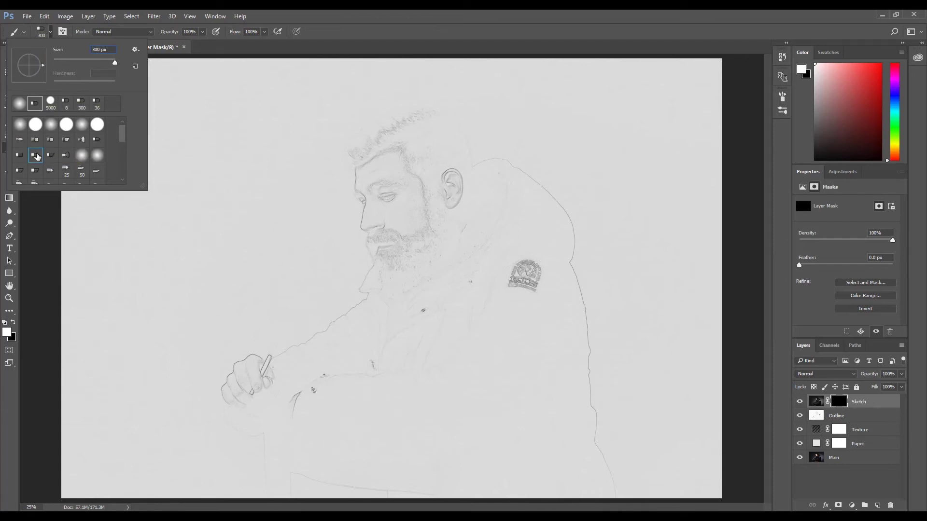
pyautogui.moveTo(232, 84); pyautogui.dragTo(233, 118)
pyautogui.press('Escape')
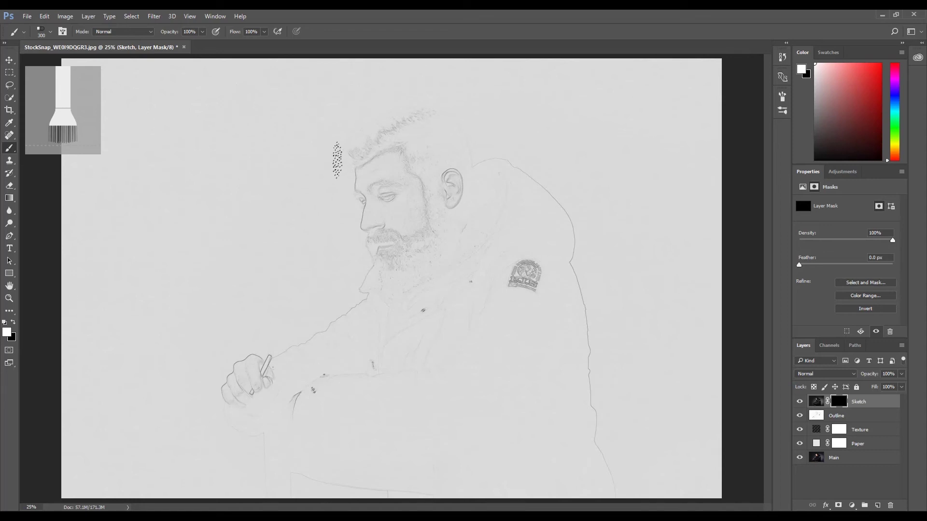
# Paint white bristle strokes on the Sketch mask to reveal hatching over the forehead, ear and torso
pyautogui.moveTo(337, 161)
pyautogui.mouseDown()
pyautogui.moveTo(374, 168)
pyautogui.moveTo(338, 170)
pyautogui.moveTo(447, 191)
pyautogui.moveTo(334, 188)
pyautogui.moveTo(432, 220)
pyautogui.moveTo(348, 211)
pyautogui.moveTo(448, 221)
pyautogui.moveTo(337, 219)
pyautogui.moveTo(395, 236)
pyautogui.moveTo(331, 238)
pyautogui.moveTo(415, 254)
pyautogui.moveTo(340, 253)
pyautogui.moveTo(421, 264)
pyautogui.moveTo(375, 252)
pyautogui.moveTo(341, 148)
pyautogui.moveTo(397, 154)
pyautogui.moveTo(335, 128)
pyautogui.moveTo(426, 147)
pyautogui.moveTo(380, 131)
pyautogui.moveTo(367, 116)
pyautogui.moveTo(433, 137)
pyautogui.moveTo(451, 112)
pyautogui.moveTo(419, 125)
pyautogui.moveTo(458, 103)
pyautogui.moveTo(388, 120)
pyautogui.moveTo(473, 111)
pyautogui.moveTo(432, 140)
pyautogui.moveTo(483, 138)
pyautogui.moveTo(416, 163)
pyautogui.moveTo(500, 150)
pyautogui.moveTo(417, 168)
pyautogui.moveTo(368, 97)
pyautogui.moveTo(453, 140)
pyautogui.moveTo(353, 112)
pyautogui.moveTo(455, 145)
pyautogui.moveTo(509, 146)
pyautogui.moveTo(473, 163)
pyautogui.moveTo(549, 164)
pyautogui.moveTo(451, 193)
pyautogui.moveTo(527, 186)
pyautogui.moveTo(448, 221)
pyautogui.moveTo(351, 181)
pyautogui.moveTo(323, 158)
pyautogui.moveTo(387, 168)
pyautogui.moveTo(322, 155)
pyautogui.moveTo(321, 165)
pyautogui.moveTo(376, 178)
pyautogui.moveTo(335, 179)
pyautogui.moveTo(331, 166)
pyautogui.moveTo(318, 180)
pyautogui.moveTo(350, 192)
pyautogui.moveTo(324, 198)
pyautogui.moveTo(390, 200)
pyautogui.moveTo(331, 218)
pyautogui.moveTo(414, 211)
pyautogui.moveTo(488, 186)
pyautogui.moveTo(531, 207)
pyautogui.moveTo(528, 197)
pyautogui.moveTo(374, 253)
pyautogui.moveTo(428, 263)
pyautogui.moveTo(355, 249)
pyautogui.moveTo(529, 241)
pyautogui.moveTo(464, 259)
pyautogui.moveTo(575, 208)
pyautogui.moveTo(464, 220)
pyautogui.moveTo(434, 180)
pyautogui.moveTo(436, 153)
pyautogui.moveTo(516, 173)
pyautogui.mouseUp()
pyautogui.press('x')
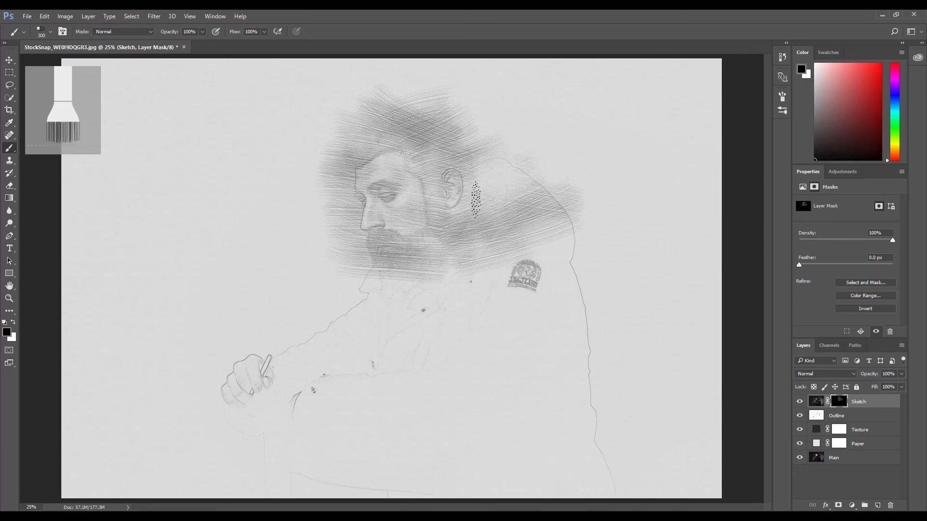
pyautogui.press('x')
pyautogui.moveTo(516, 183)
pyautogui.mouseDown()
pyautogui.moveTo(497, 206)
pyautogui.moveTo(488, 150)
pyautogui.moveTo(565, 171)
pyautogui.moveTo(554, 196)
pyautogui.moveTo(599, 207)
pyautogui.moveTo(483, 262)
pyautogui.moveTo(327, 269)
pyautogui.moveTo(366, 285)
pyautogui.moveTo(477, 302)
pyautogui.moveTo(565, 266)
pyautogui.moveTo(603, 271)
pyautogui.moveTo(497, 277)
pyautogui.moveTo(560, 237)
pyautogui.moveTo(441, 257)
pyautogui.moveTo(489, 255)
pyautogui.moveTo(433, 252)
pyautogui.moveTo(435, 226)
pyautogui.moveTo(367, 272)
pyautogui.moveTo(326, 279)
pyautogui.moveTo(382, 301)
pyautogui.moveTo(333, 304)
pyautogui.moveTo(532, 292)
pyautogui.moveTo(477, 324)
pyautogui.moveTo(298, 313)
pyautogui.moveTo(329, 380)
pyautogui.moveTo(587, 371)
pyautogui.moveTo(197, 374)
pyautogui.moveTo(248, 445)
pyautogui.moveTo(606, 408)
pyautogui.moveTo(375, 393)
pyautogui.moveTo(371, 361)
pyautogui.moveTo(333, 449)
pyautogui.moveTo(594, 425)
pyautogui.moveTo(641, 263)
pyautogui.moveTo(374, 274)
pyautogui.moveTo(271, 425)
pyautogui.moveTo(502, 463)
pyautogui.moveTo(483, 251)
pyautogui.moveTo(493, 231)
pyautogui.moveTo(367, 279)
pyautogui.moveTo(569, 400)
pyautogui.moveTo(347, 154)
pyautogui.moveTo(353, 421)
pyautogui.moveTo(379, 478)
pyautogui.moveTo(535, 287)
pyautogui.moveTo(600, 379)
pyautogui.mouseUp()
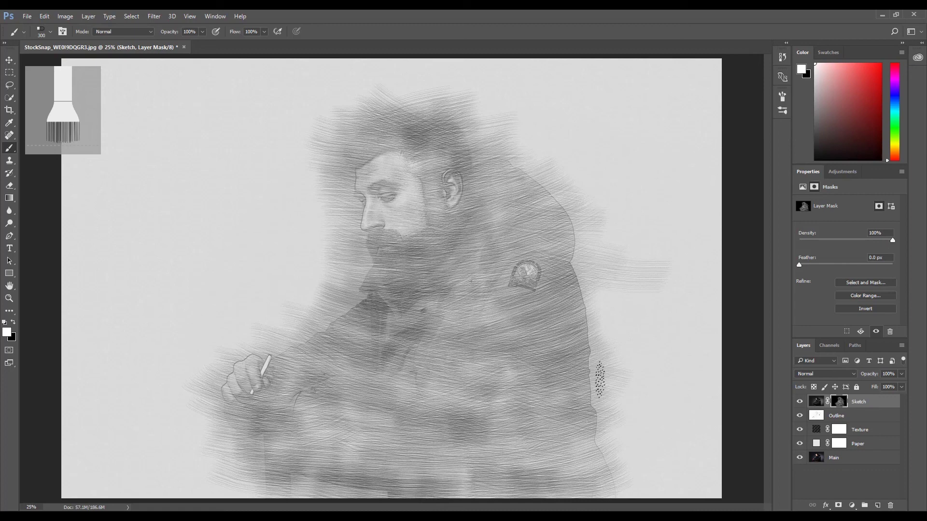
# Set the Sketch layer to Multiply and lower the Outline layer's opacity to 20%
pyautogui.click(841, 418)
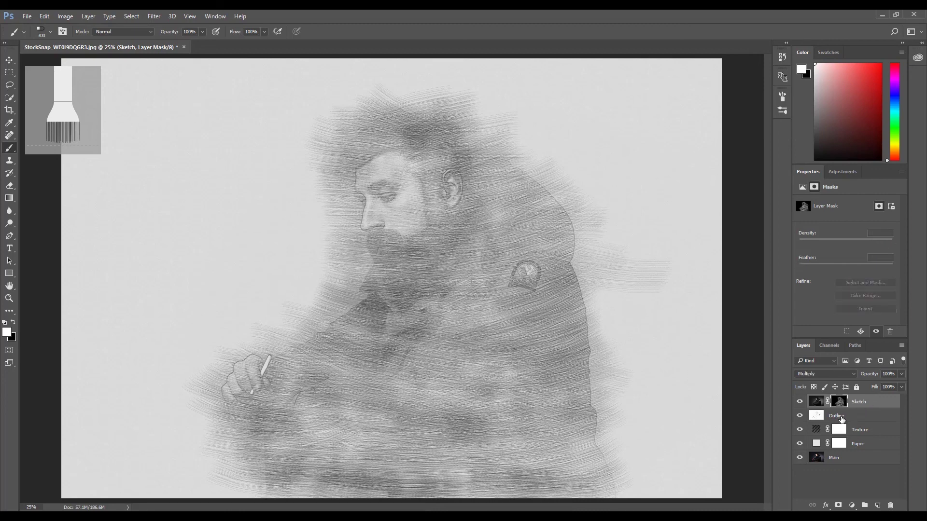
pyautogui.click(841, 418)
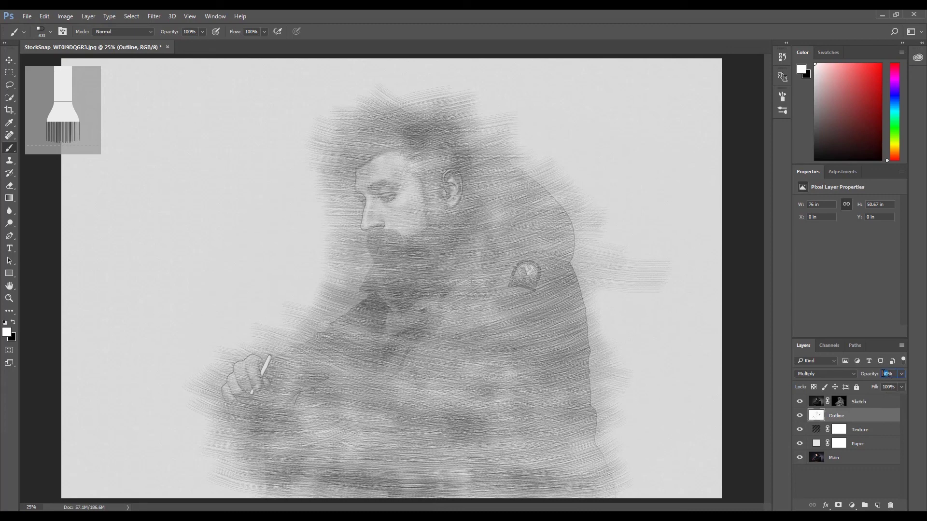
pyautogui.write('2')
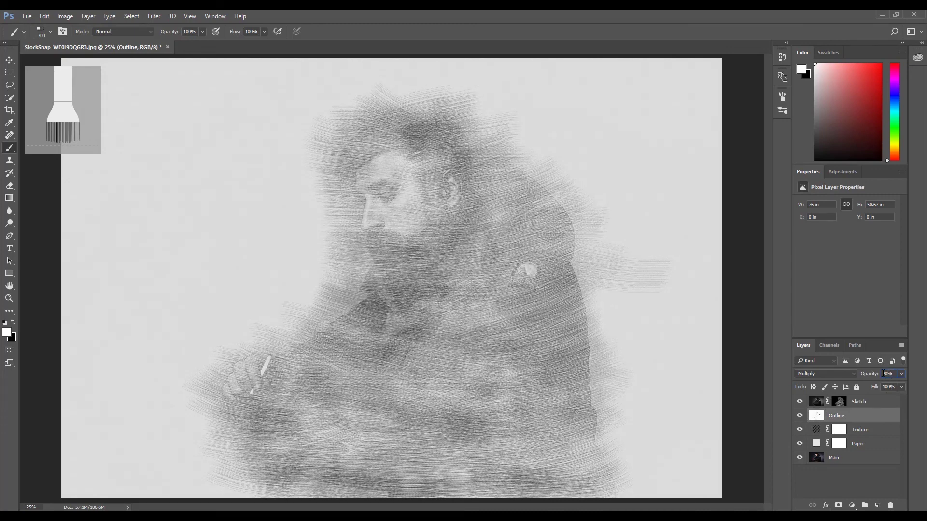